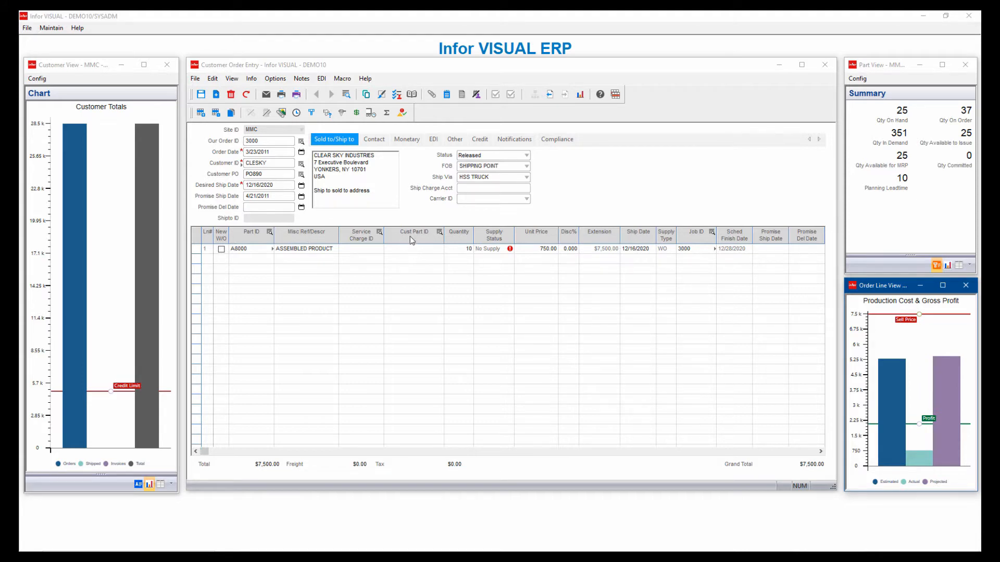
- Move the Cust Part ID column ahead of Service Charge ID in the order's line item table and widen it
{"action": "mouse_move", "coordinate": [411, 235]}
{"action": "left_mouse_down"}
{"action": "mouse_move", "coordinate": [363, 241]}
{"action": "mouse_move", "coordinate": [430, 239]}
{"action": "left_mouse_up"}
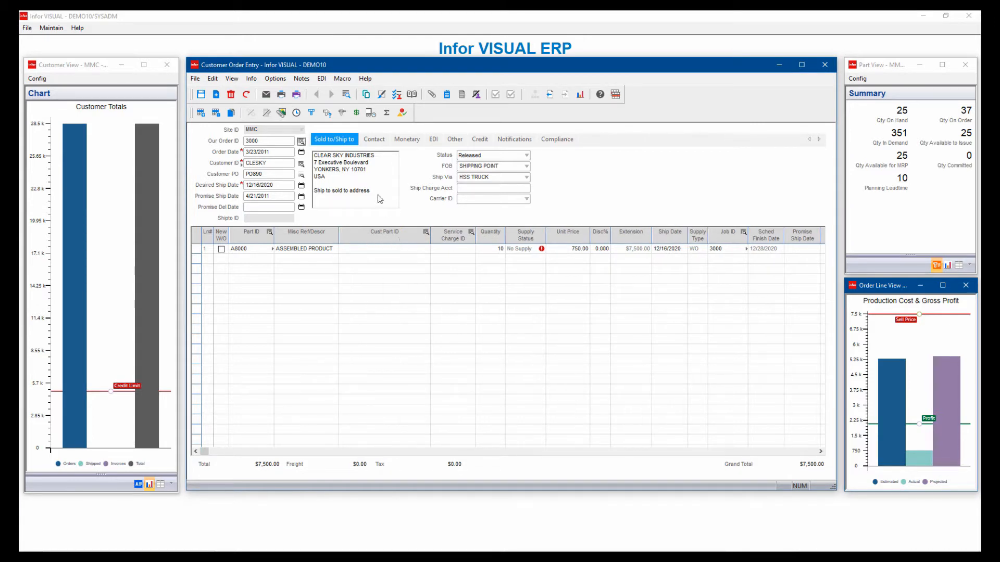
- Retitle the line item table's Quantity column as "Qty Ordered" and widen it to fit the full title
{"action": "left_click", "coordinate": [283, 79]}
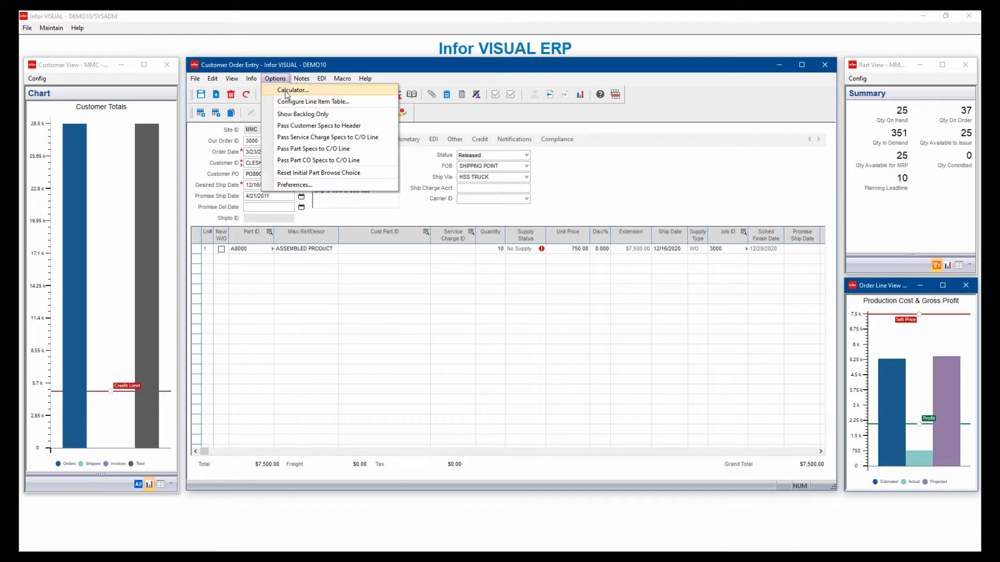
{"action": "left_click", "coordinate": [287, 101]}
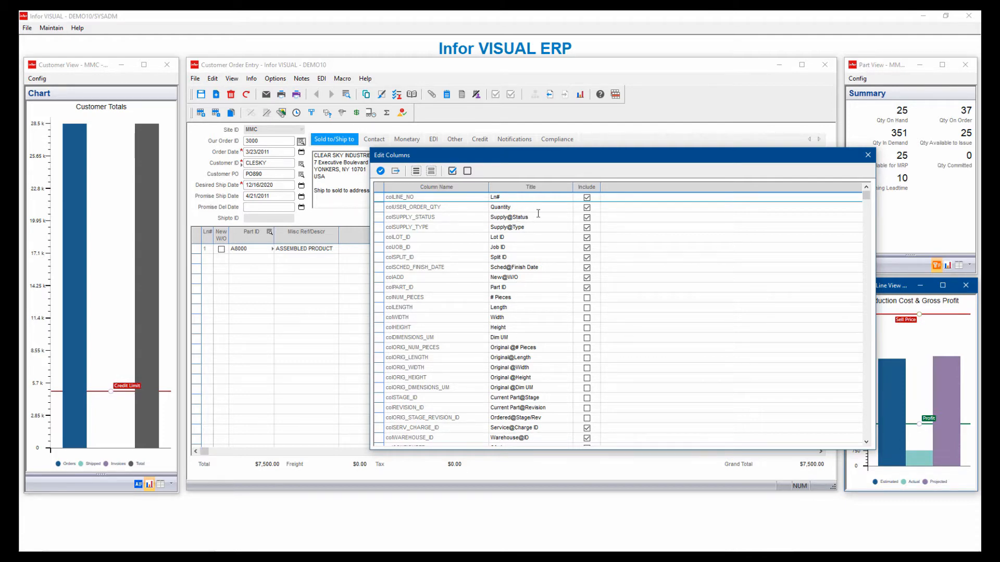
{"action": "left_click", "coordinate": [522, 208]}
{"action": "double_click", "coordinate": [519, 208]}
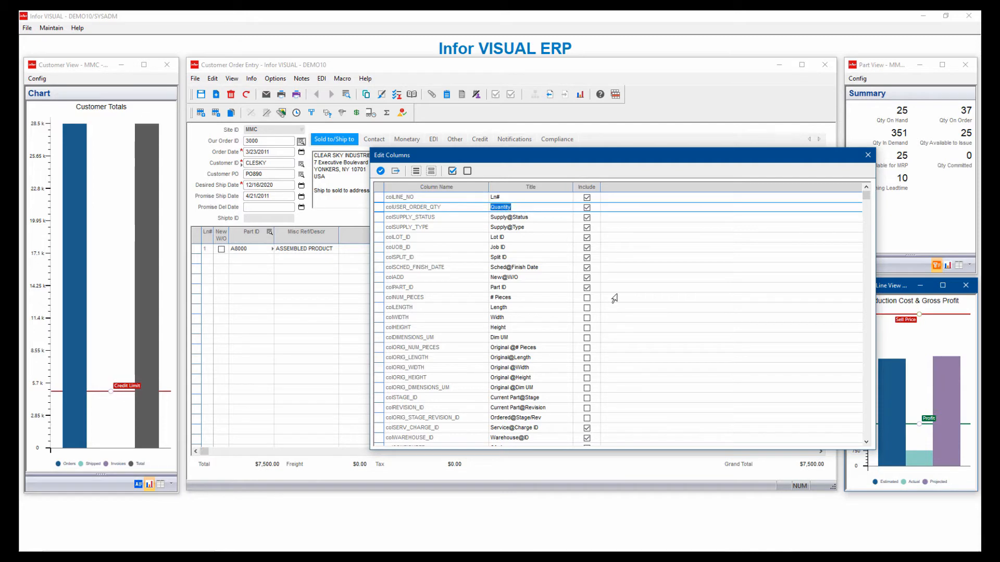
{"action": "type", "text": "Qty Ordered"}
{"action": "left_click", "coordinate": [381, 172]}
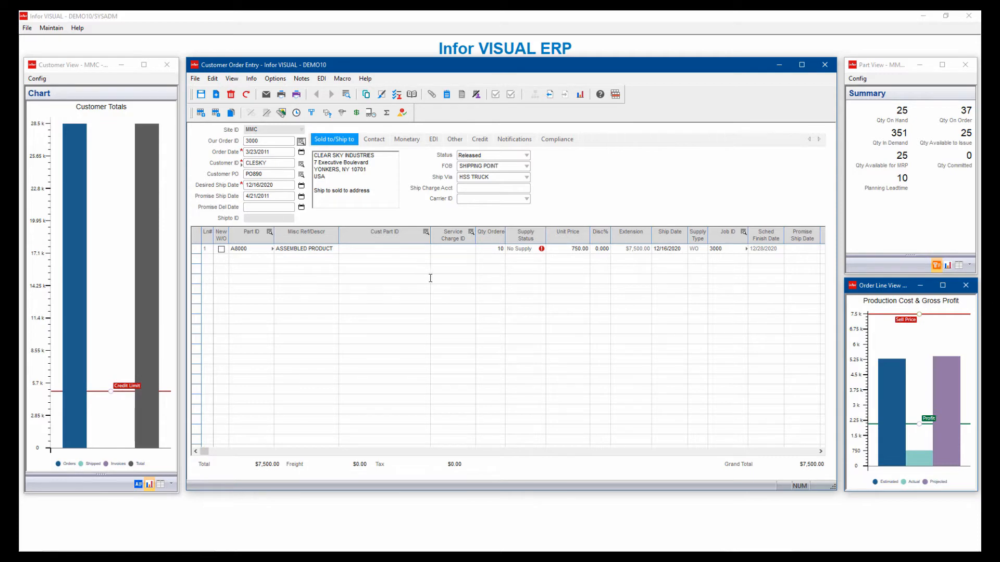
{"action": "left_click_drag", "start_coordinate": [503, 236], "coordinate": [511, 239]}
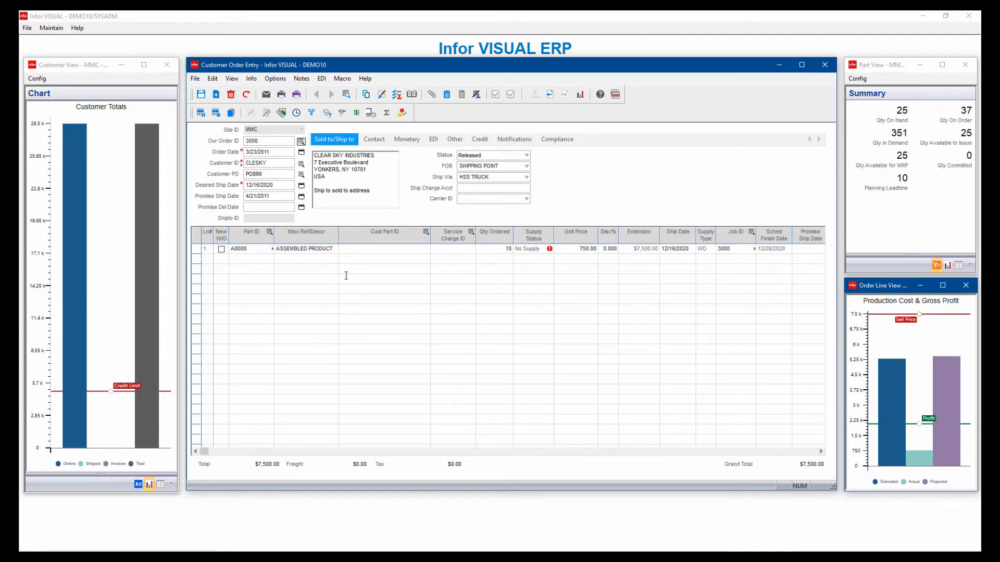
- Browse the customer orders with a quick filter row and filter the Customer ID column by B
{"action": "left_click", "coordinate": [301, 143]}
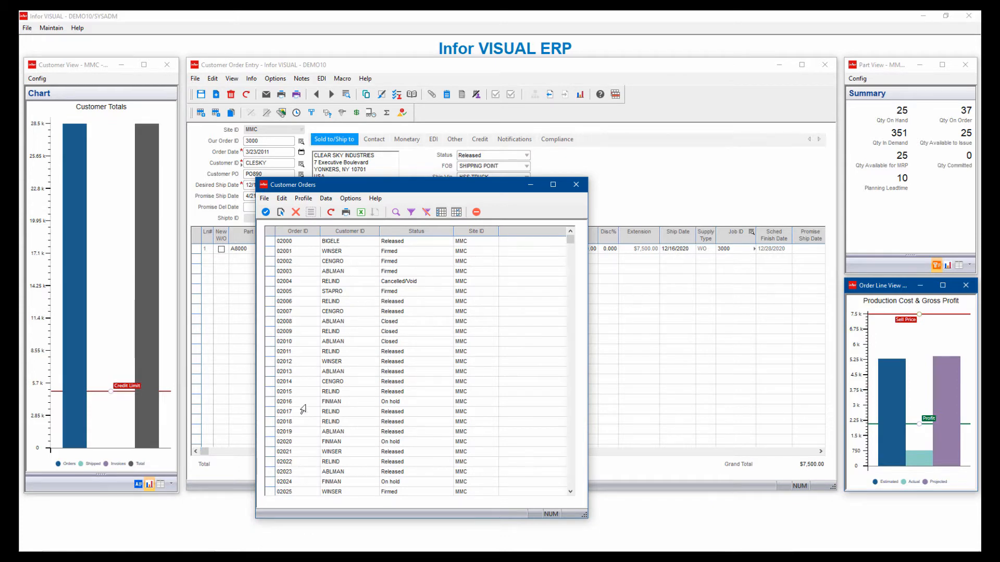
{"action": "left_click", "coordinate": [412, 212]}
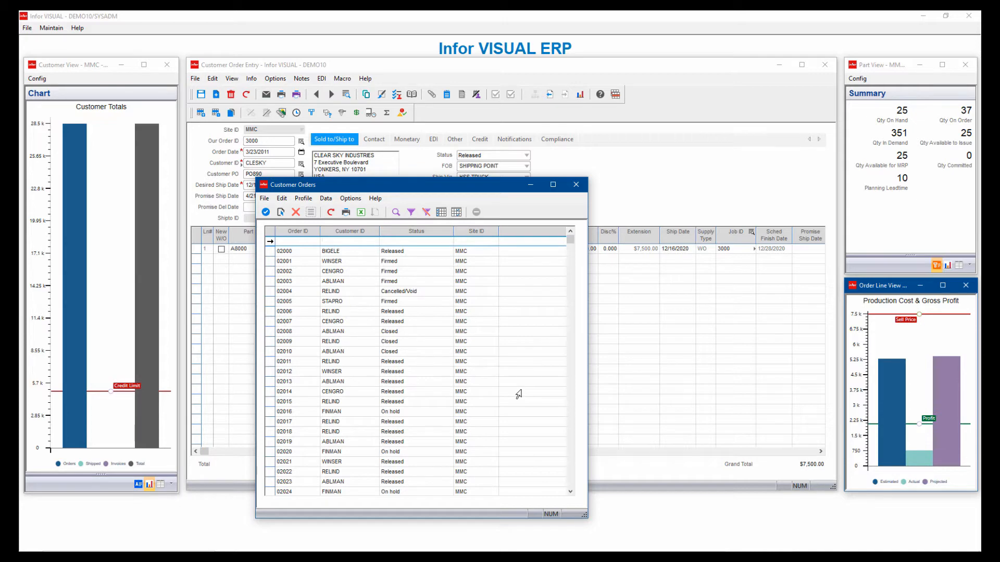
{"action": "key", "text": "Return"}
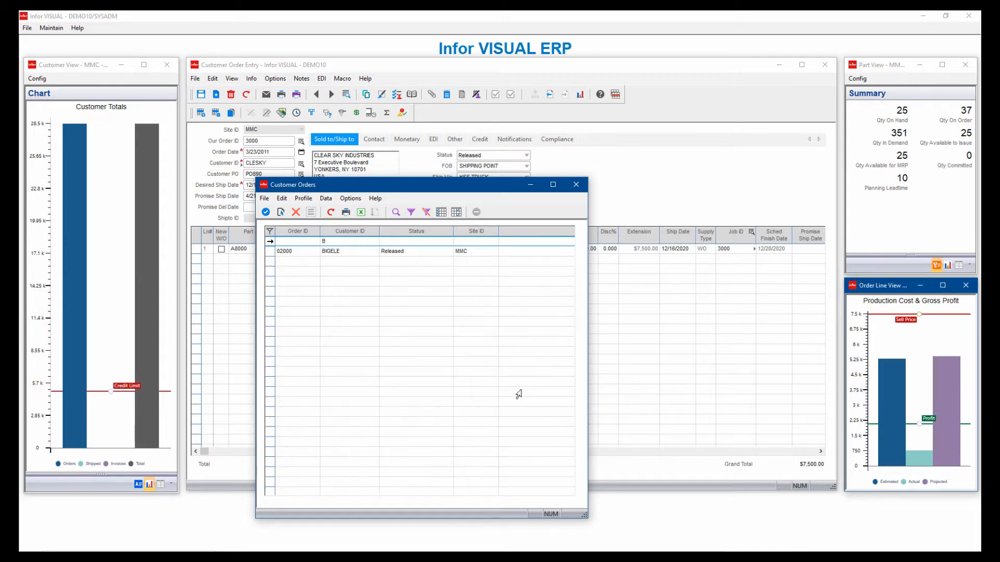
{"action": "key", "text": "Return"}
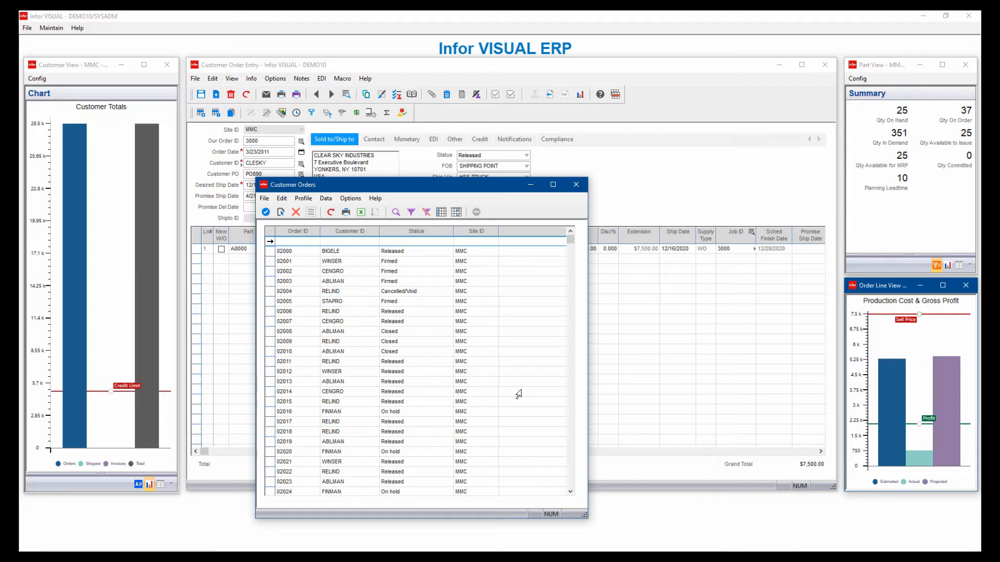
- Filter the customer orders by the Customer ID wildcard pattern %ig, and reduce the pattern to % again
{"action": "key", "text": "Return"}
{"action": "type", "text": "ig"}
{"action": "key", "text": "Return"}
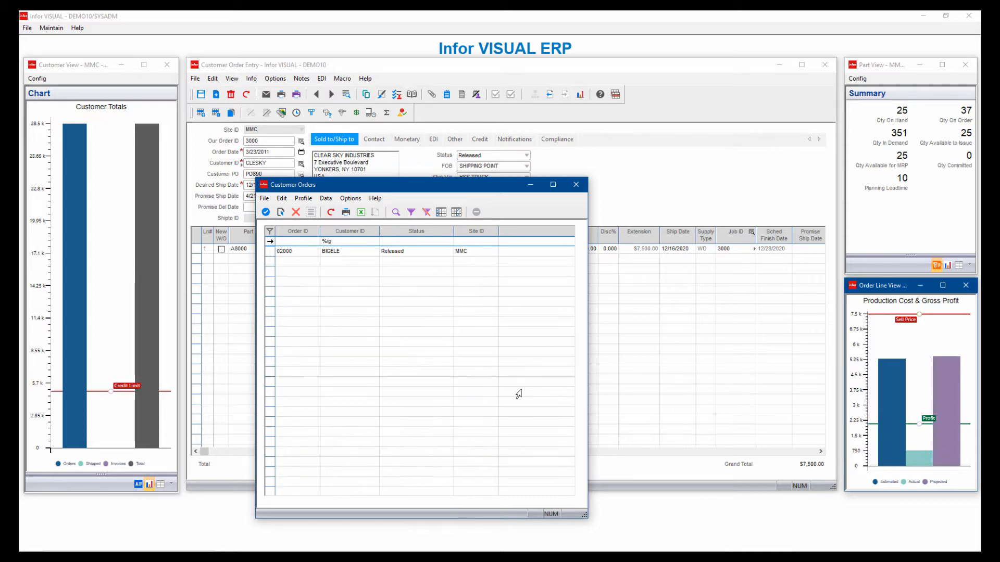
{"action": "key", "text": "BackSpace"}
{"action": "key", "text": "BackSpace"}
{"action": "key", "text": "Return"}
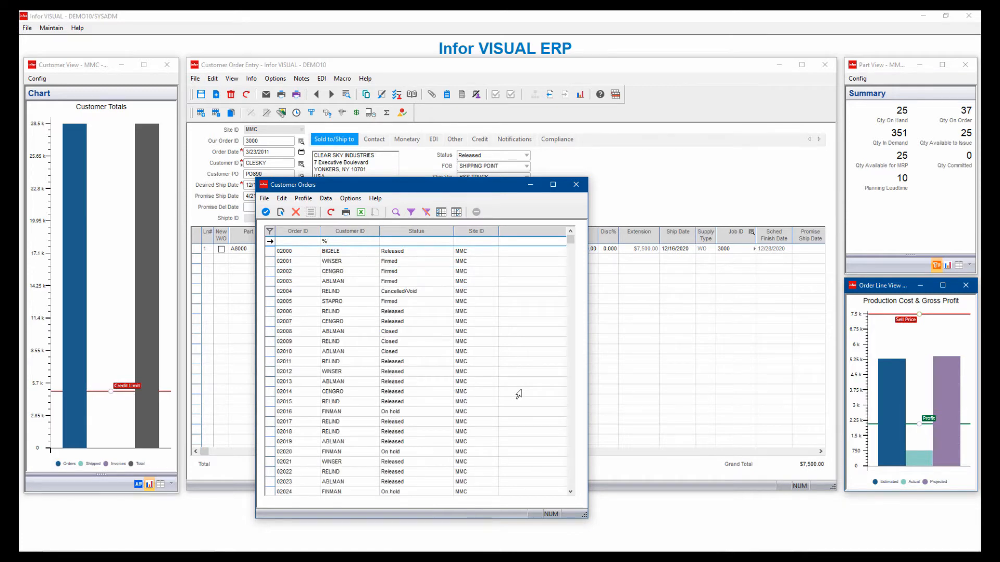
- Filter the customer orders by the Customer ID wildcard pattern %bl, and clear that filter
{"action": "type", "text": "bl"}
{"action": "key", "text": "Return"}
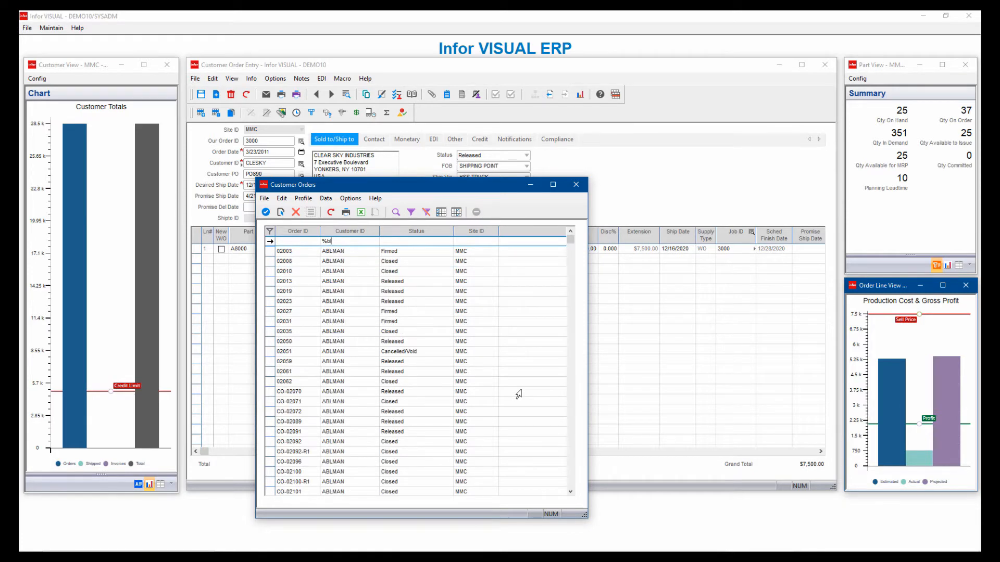
{"action": "key", "text": "BackSpace"}
{"action": "key", "text": "BackSpace"}
{"action": "key", "text": "Return"}
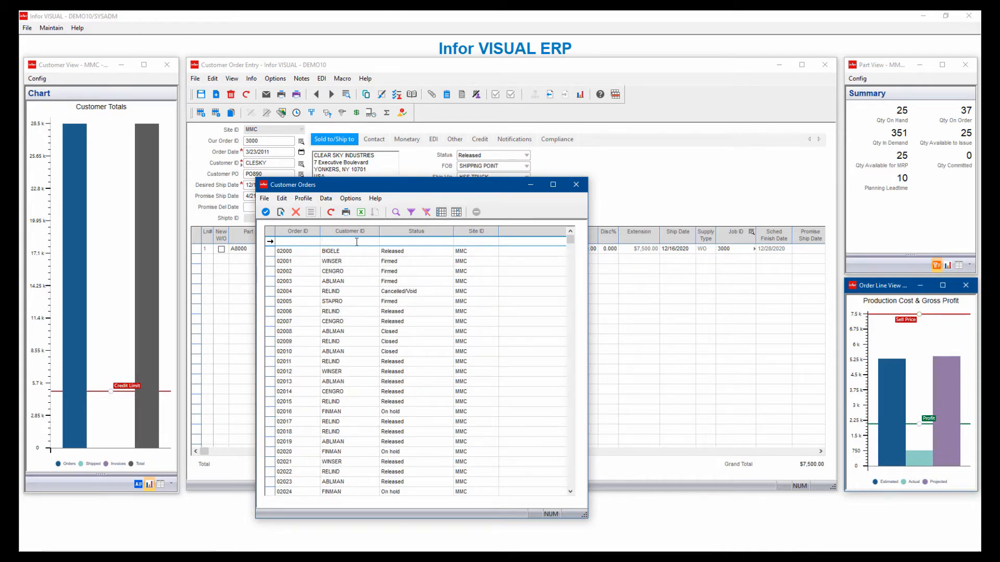
- Filter the customer orders list to the Released status and close the quick filter row
{"action": "left_click", "coordinate": [424, 242]}
{"action": "left_click", "coordinate": [425, 241]}
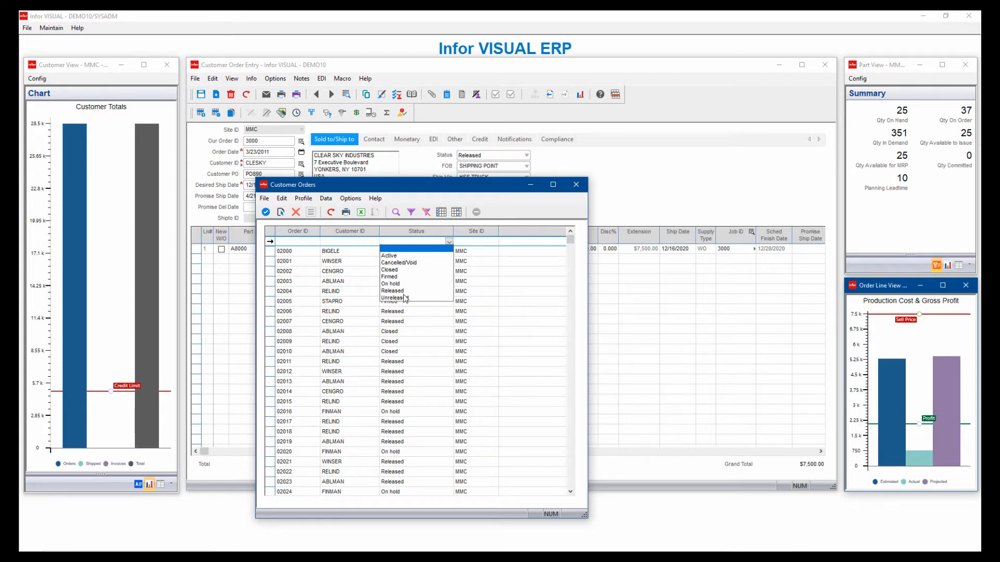
{"action": "left_click", "coordinate": [395, 291]}
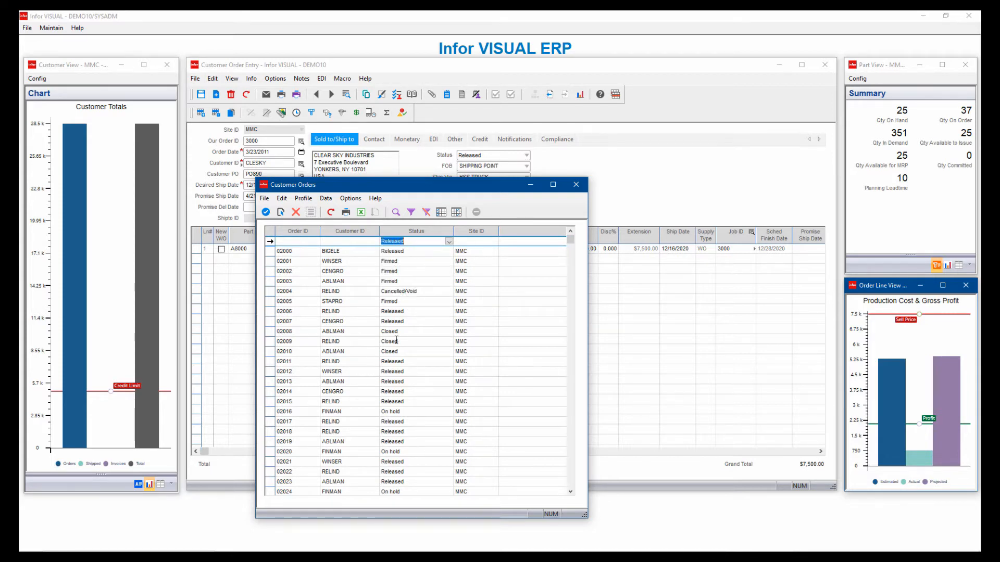
{"action": "left_click", "coordinate": [411, 212]}
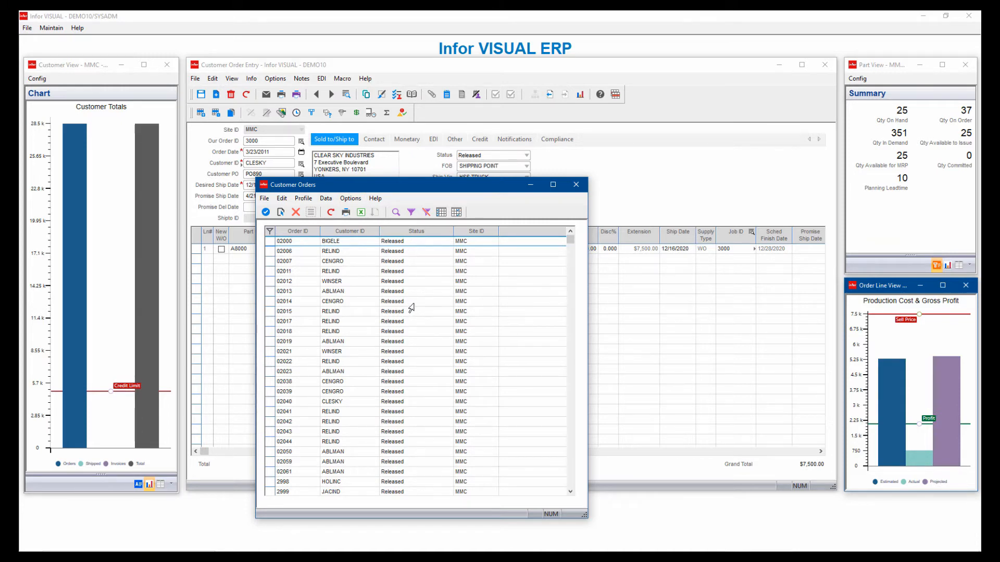
- Include the CUSTOMER.NAME column in the customer orders list with the title "Customer Name"
{"action": "left_click", "coordinate": [327, 200]}
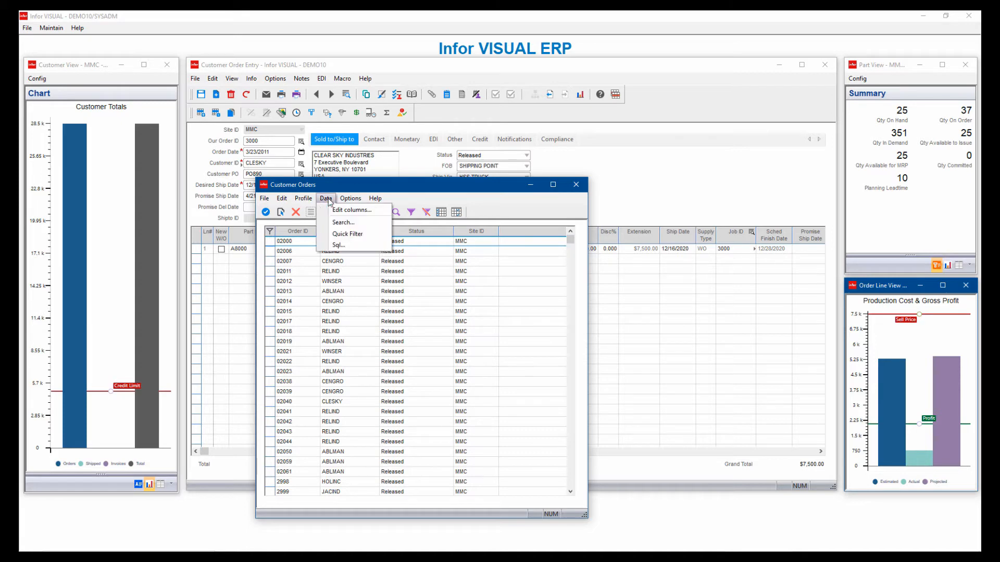
{"action": "left_click", "coordinate": [340, 211]}
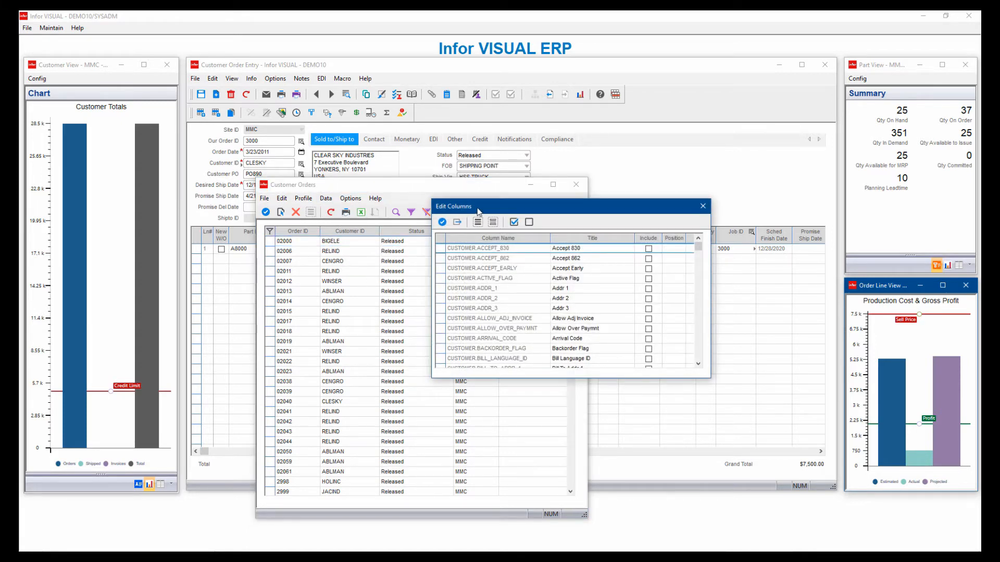
{"action": "left_click_drag", "start_coordinate": [485, 206], "coordinate": [594, 166]}
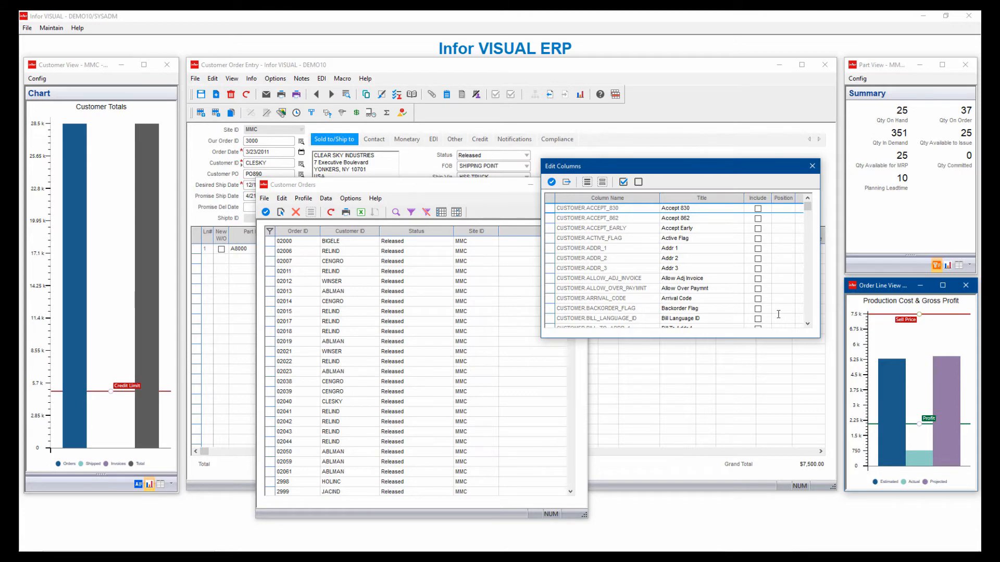
{"action": "scroll", "coordinate": [809, 302], "scroll_direction": "down", "scroll_amount": 10}
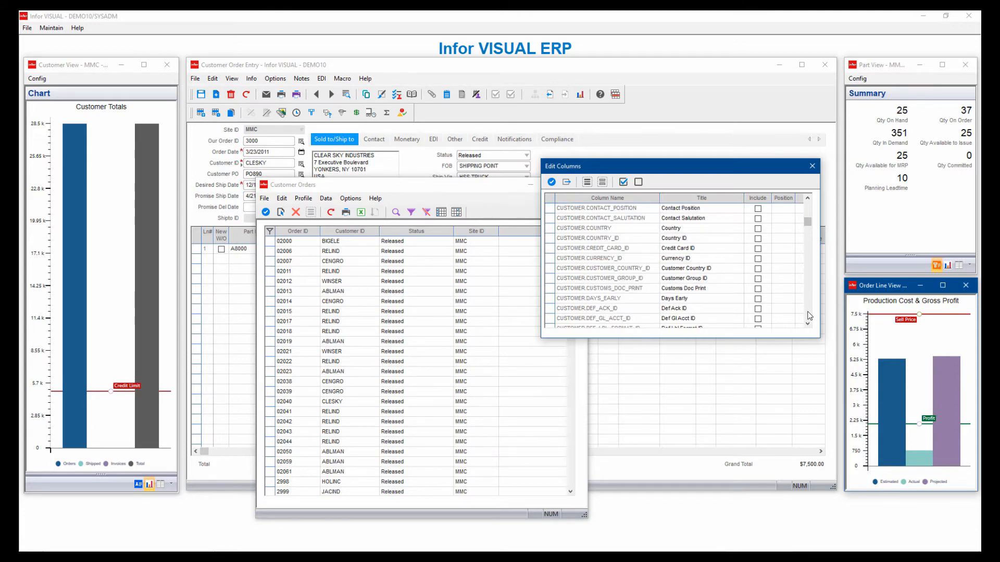
{"action": "left_click", "coordinate": [808, 314]}
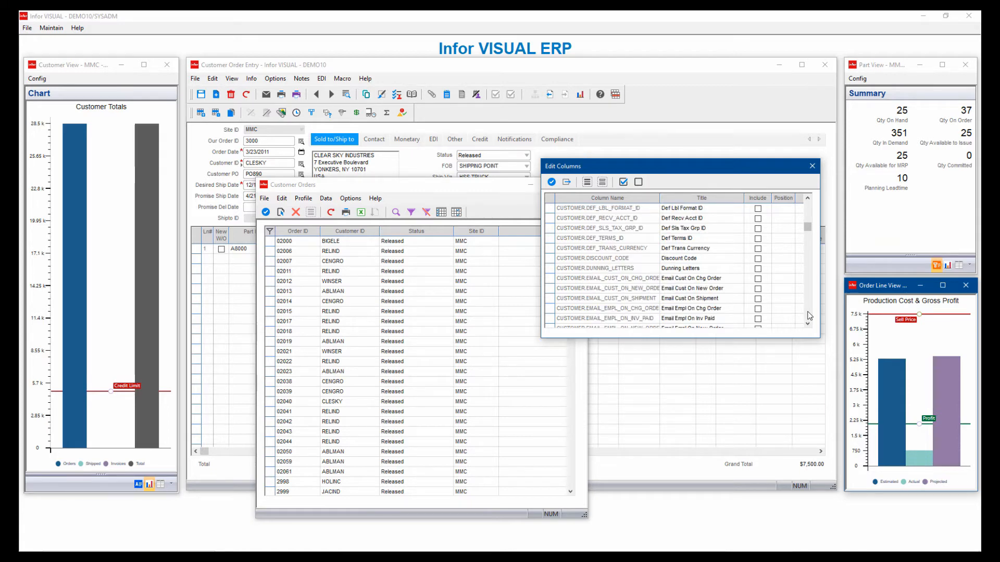
{"action": "left_click", "coordinate": [810, 316]}
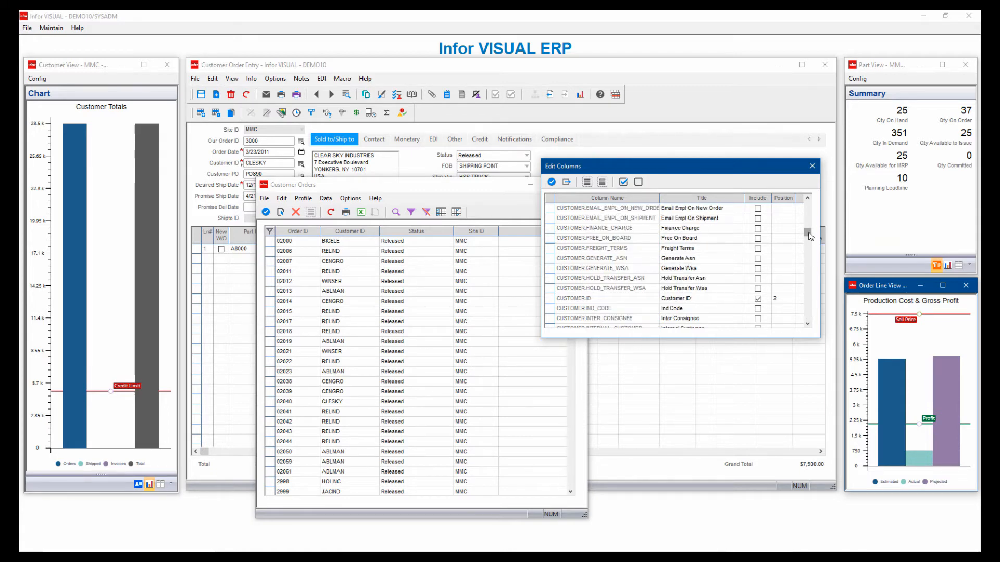
{"action": "left_click_drag", "start_coordinate": [808, 234], "coordinate": [810, 211]}
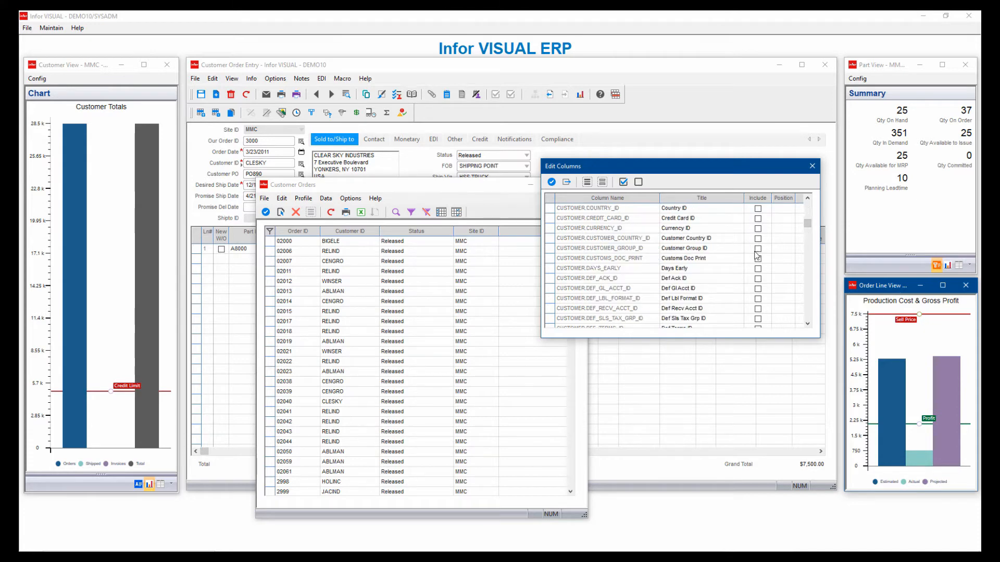
{"action": "scroll", "coordinate": [760, 268], "scroll_direction": "down", "scroll_amount": 10}
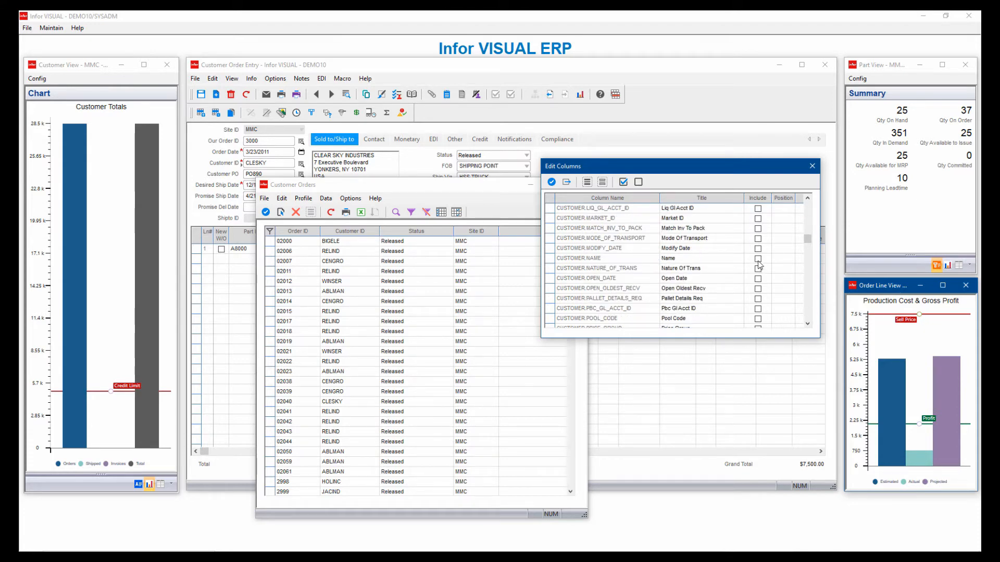
{"action": "left_click", "coordinate": [757, 259]}
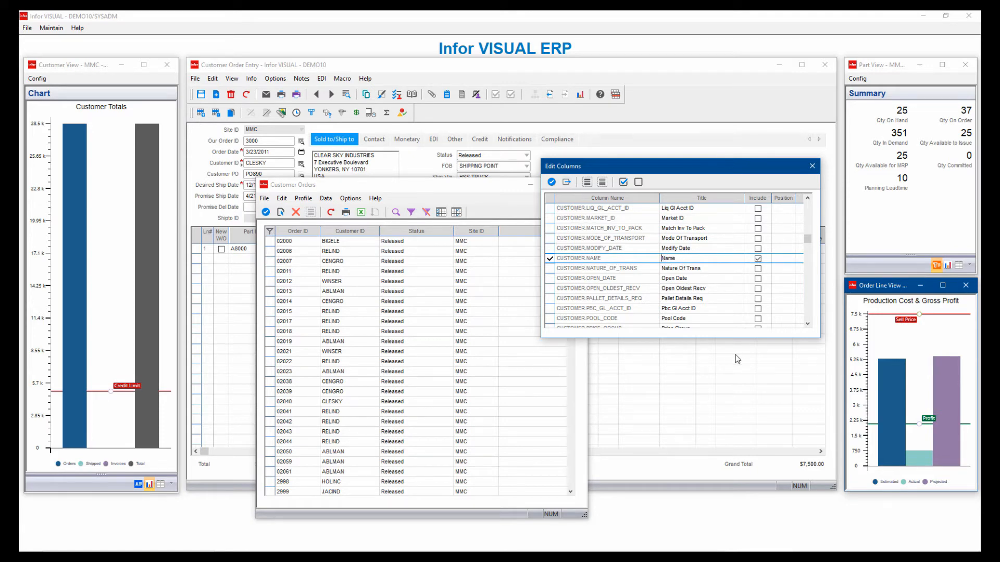
{"action": "type", "text": "Customer"}
{"action": "left_click", "coordinate": [551, 182]}
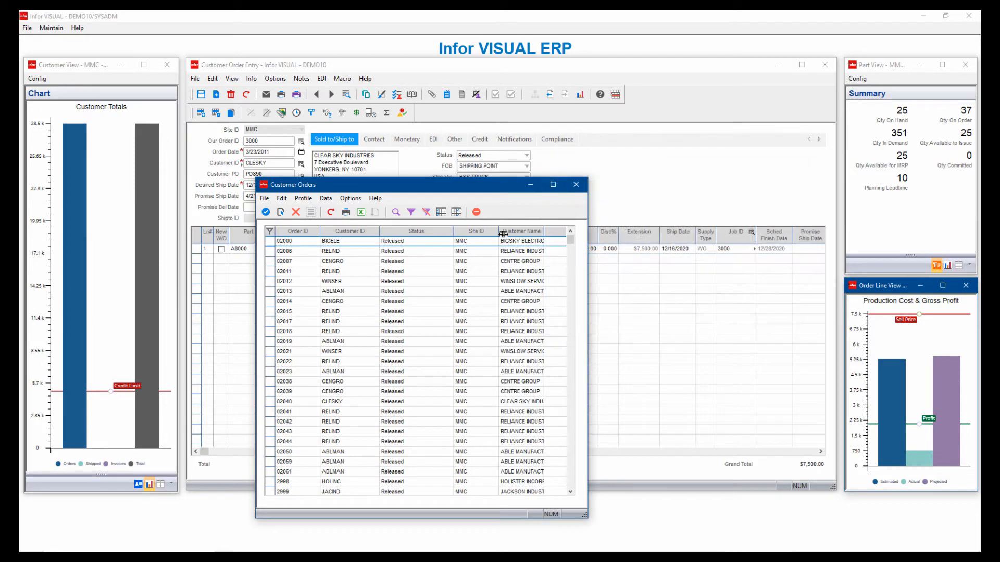
- Widen the Customer Orders window and its Customer Name column so the full names fit
{"action": "left_click_drag", "start_coordinate": [588, 259], "coordinate": [674, 252]}
{"action": "left_click_drag", "start_coordinate": [544, 231], "coordinate": [615, 231]}
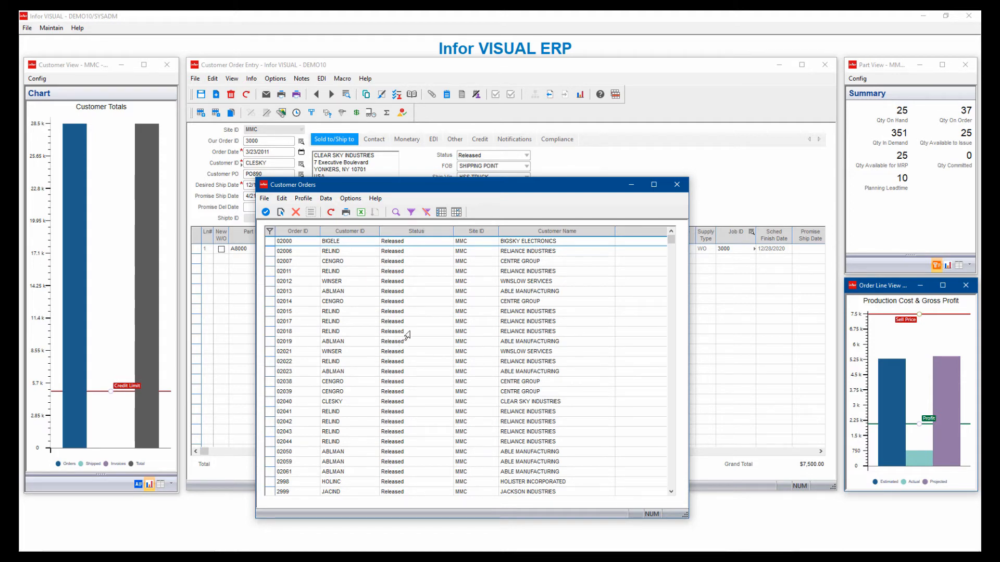
- Save the current customer orders filter and column layout as a view named "Released orders"
{"action": "left_click", "coordinate": [304, 199]}
{"action": "left_click", "coordinate": [317, 233]}
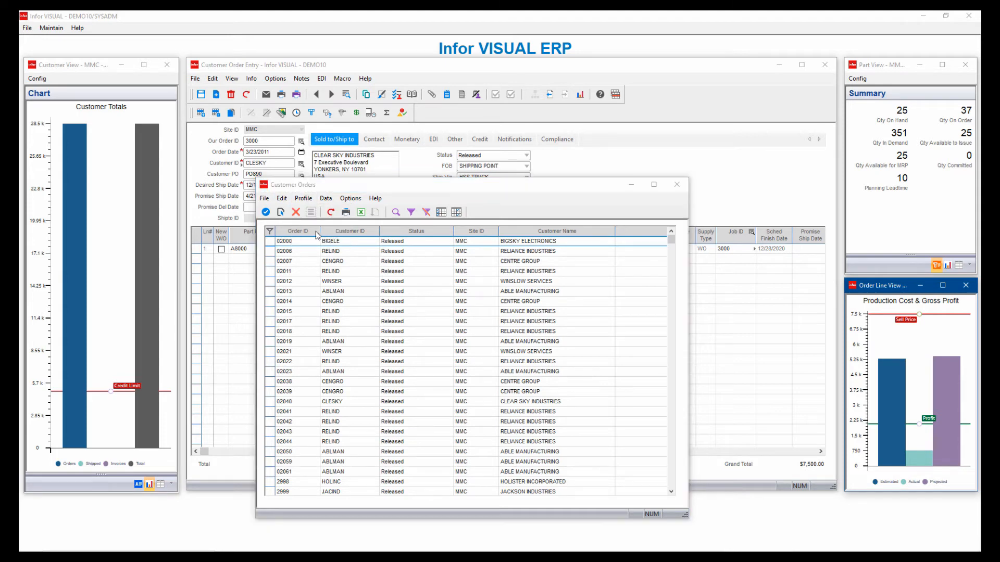
{"action": "type", "text": "RE"}
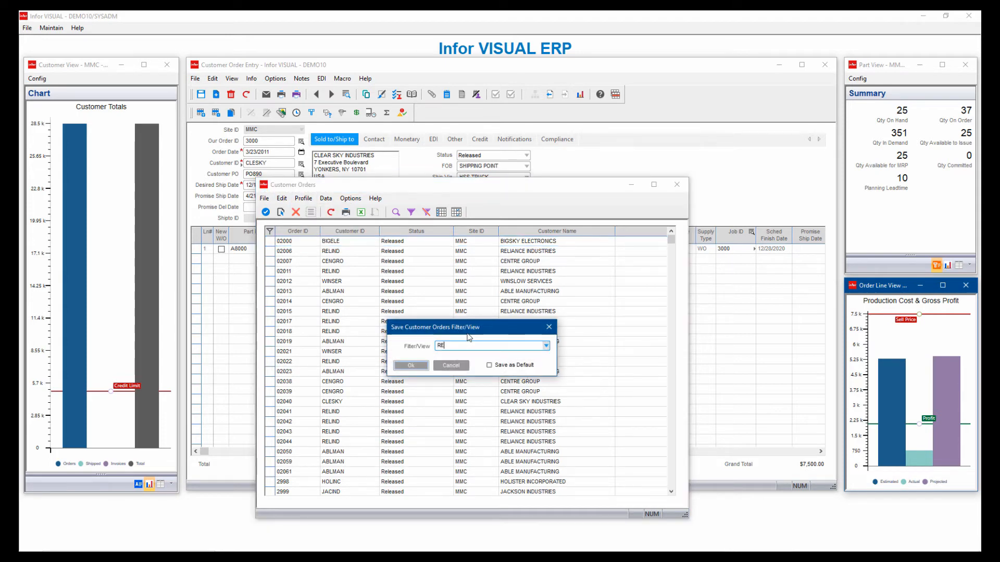
{"action": "key", "text": "BackSpace"}
{"action": "type", "text": "eleased orders"}
{"action": "left_click", "coordinate": [411, 365]}
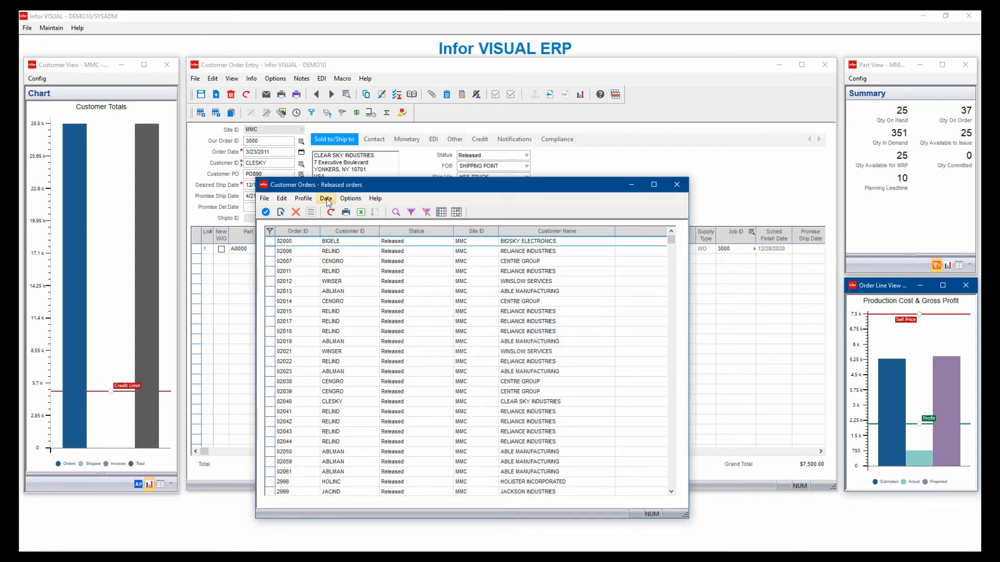
- Check which saved filter/views can be opened for the customer orders list, leaving the selection dialog without loading one
{"action": "left_click", "coordinate": [303, 198]}
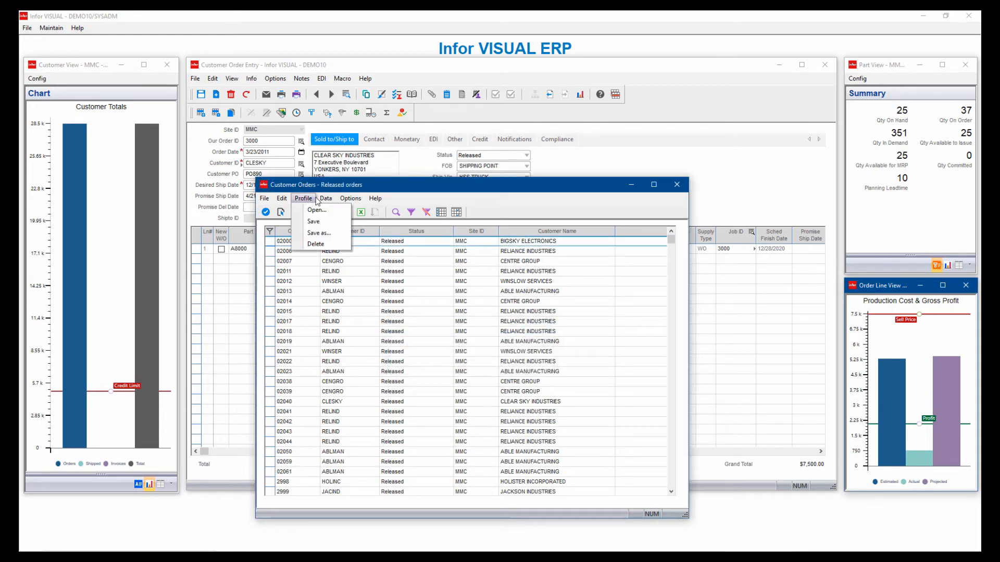
{"action": "left_click", "coordinate": [304, 198]}
{"action": "left_click", "coordinate": [303, 198]}
{"action": "left_click", "coordinate": [315, 210]}
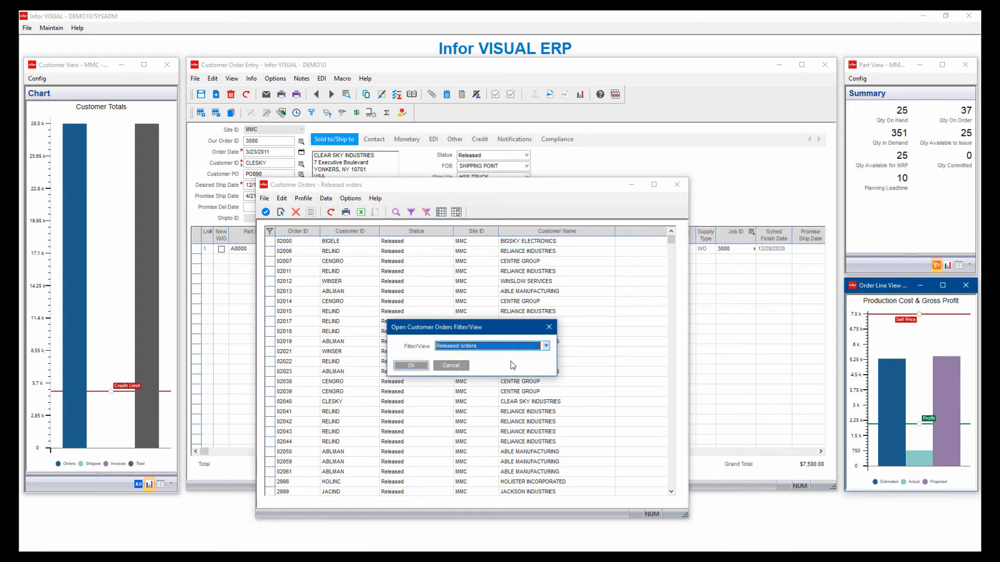
{"action": "left_click", "coordinate": [545, 347]}
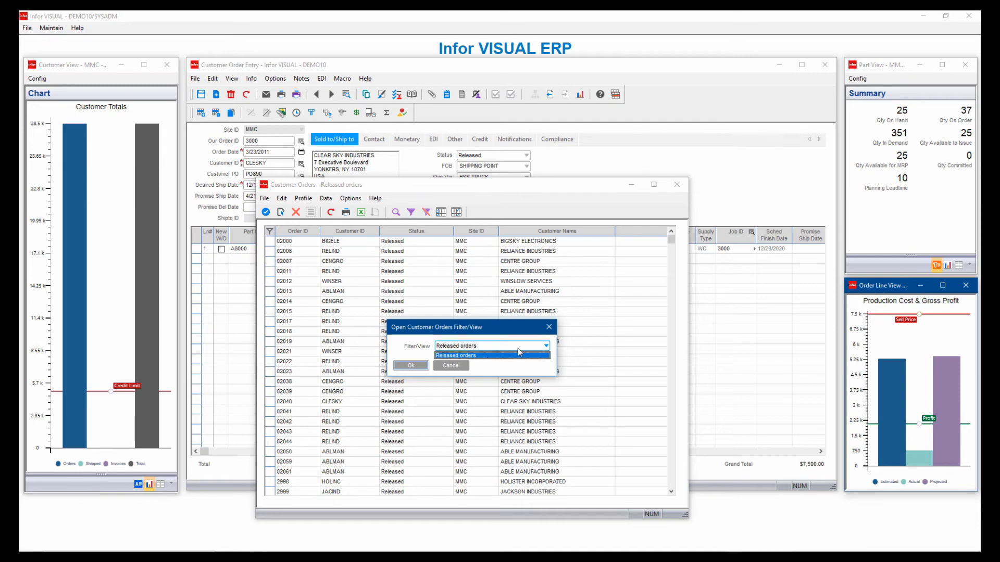
{"action": "left_click", "coordinate": [459, 368]}
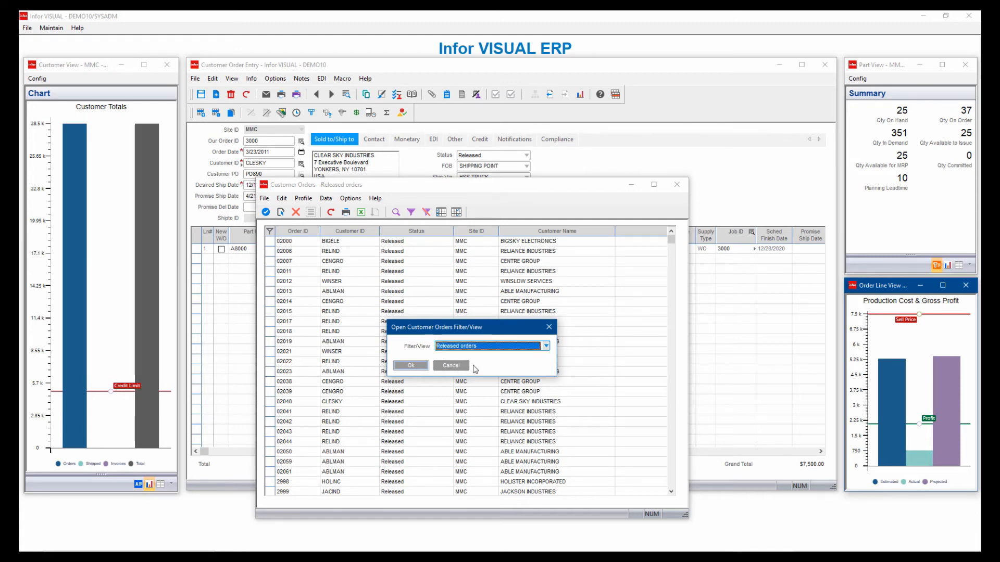
{"action": "left_click", "coordinate": [461, 366]}
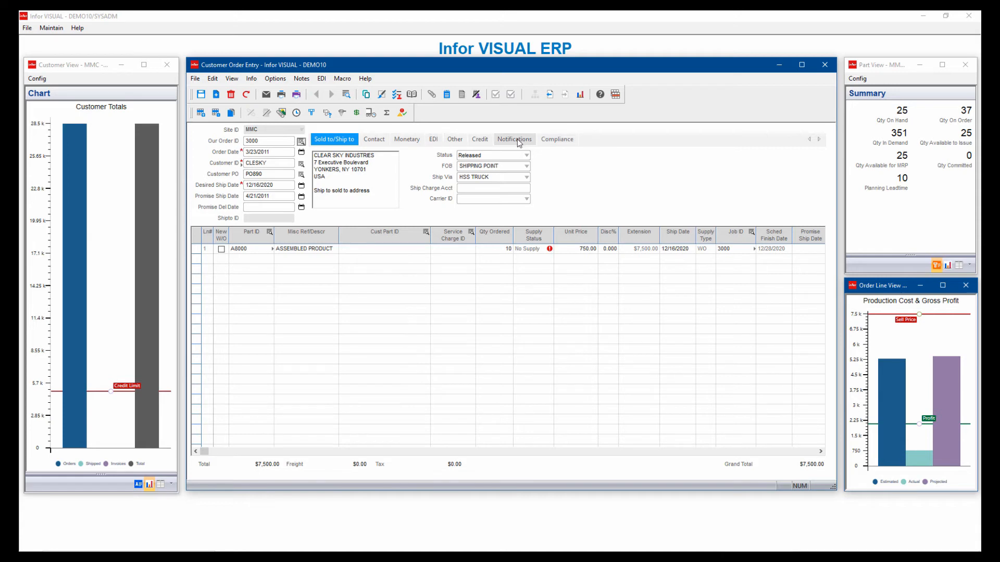
- Examine the compliance requirement choices available for customer order 3000 without selecting one
{"action": "left_click", "coordinate": [557, 142]}
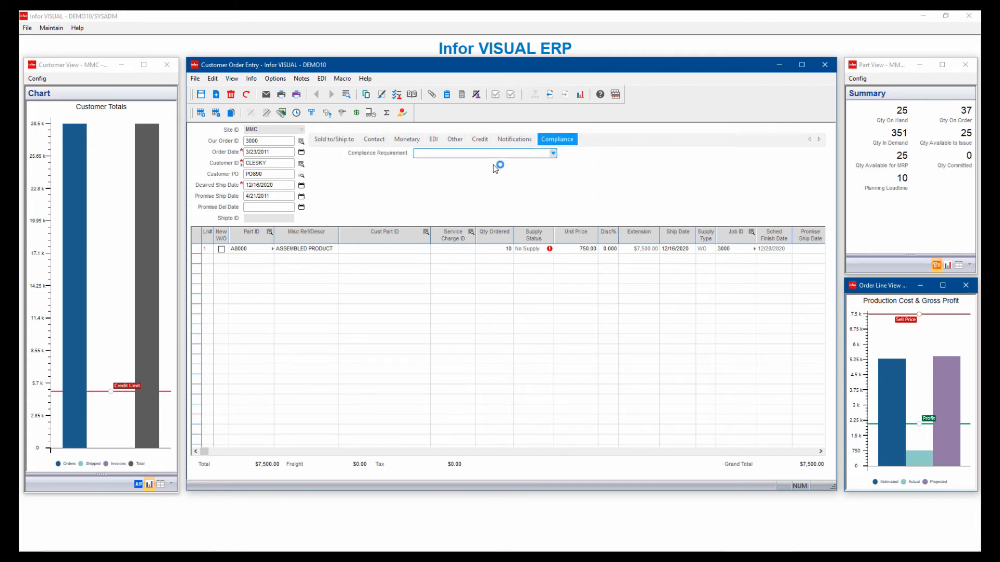
{"action": "left_click", "coordinate": [553, 154]}
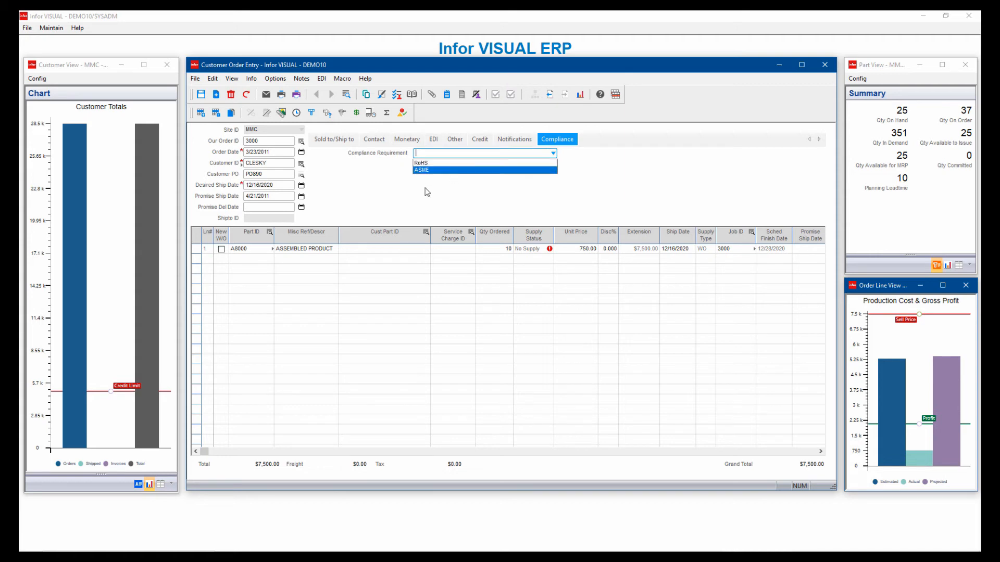
{"action": "left_click", "coordinate": [382, 186]}
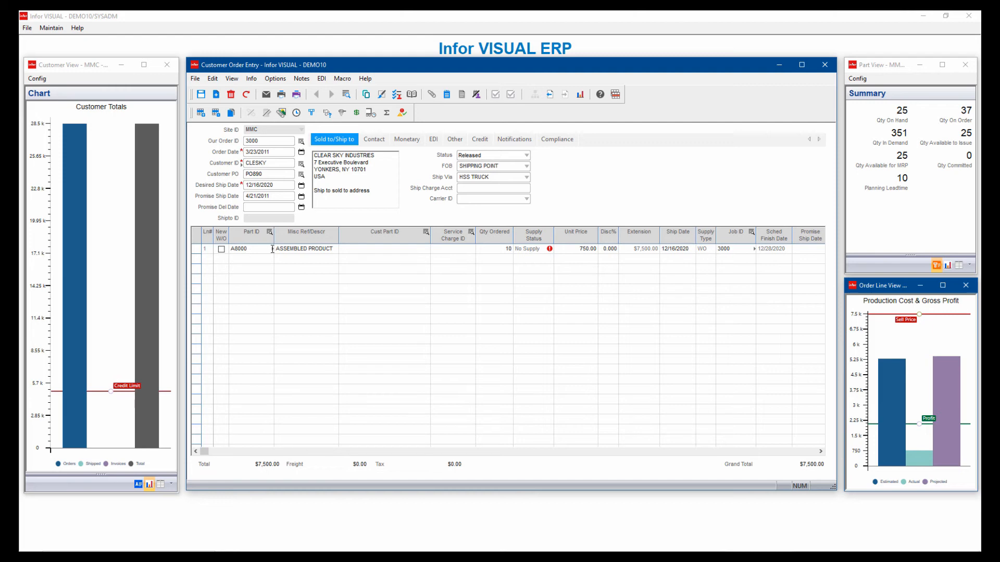
- Open the maintenance record of part A8000 from the order line, review its Part View as chart, info table and summary, and close it
{"action": "double_click", "coordinate": [273, 250]}
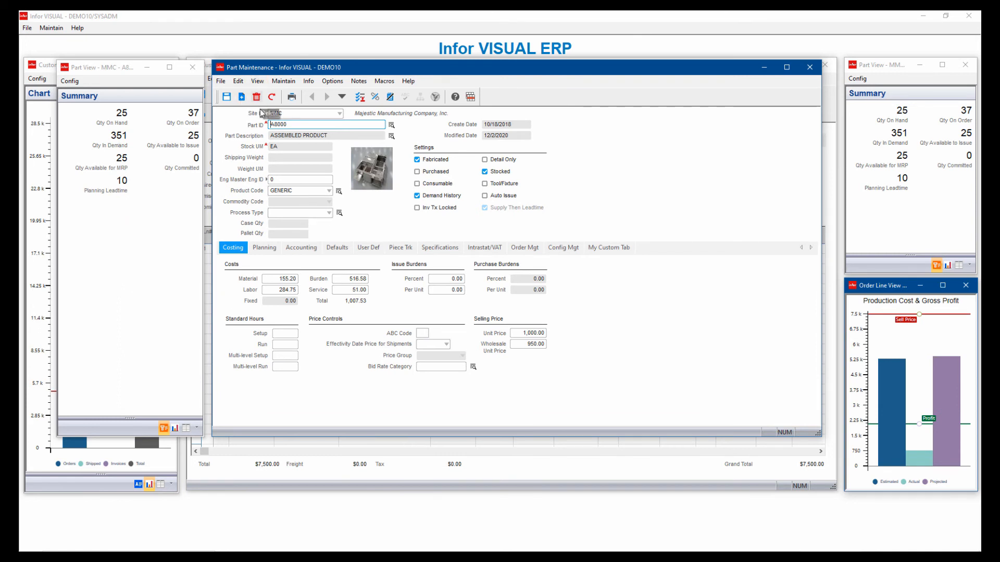
{"action": "left_click", "coordinate": [175, 428]}
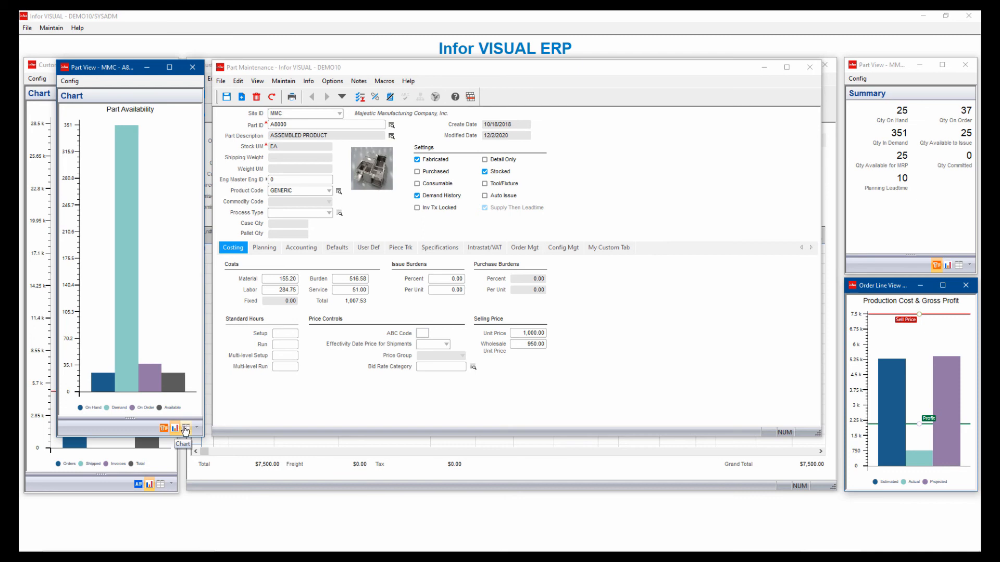
{"action": "left_click", "coordinate": [185, 428]}
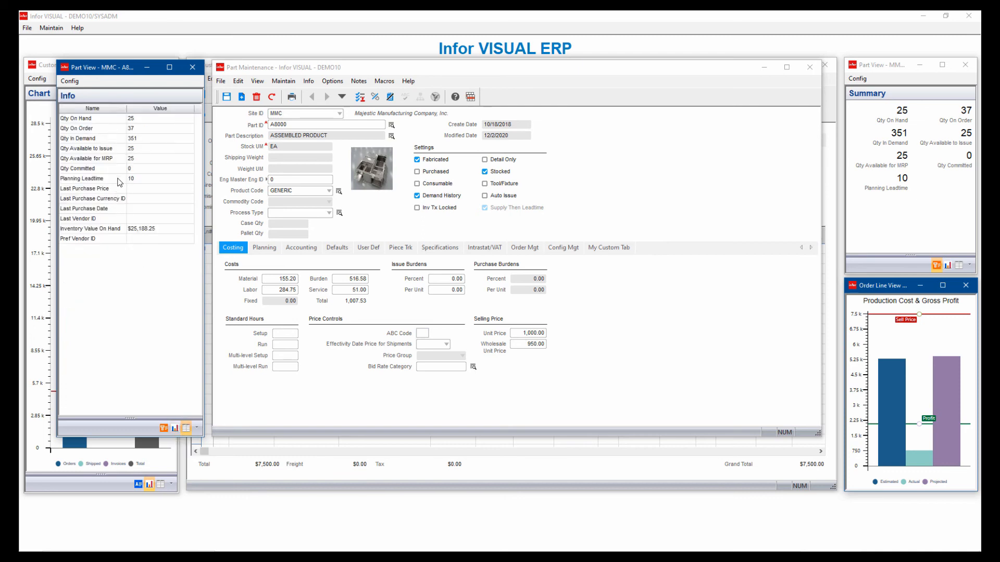
{"action": "left_click", "coordinate": [164, 428]}
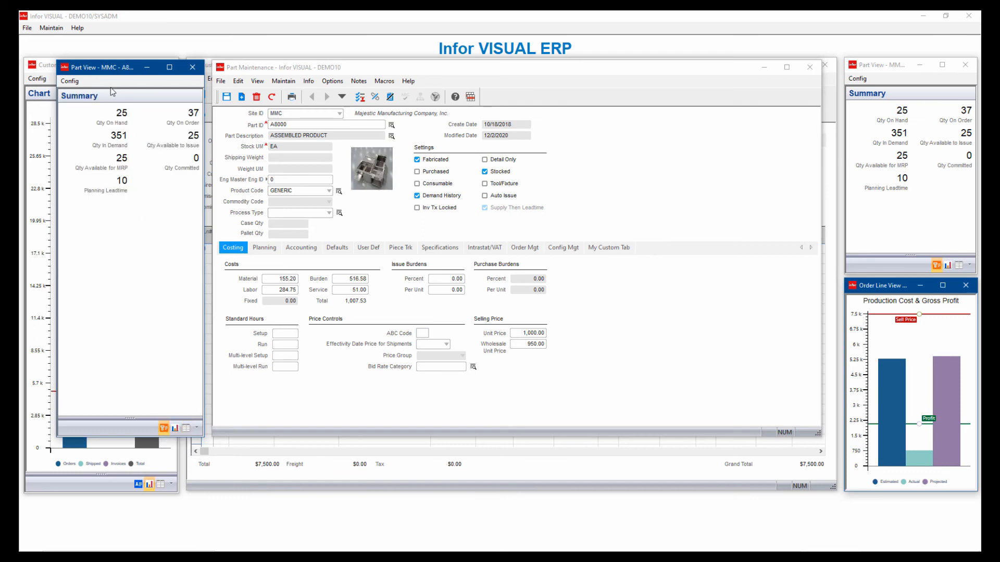
{"action": "left_click", "coordinate": [809, 67]}
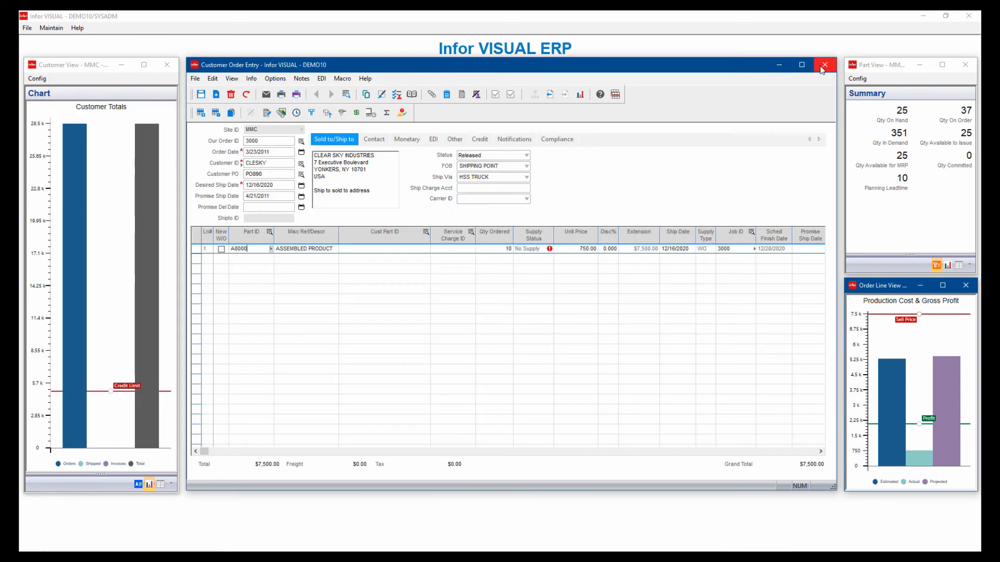
- Close Customer Order Entry and bring up the VISUAL Personal menu window
{"action": "left_click", "coordinate": [824, 66]}
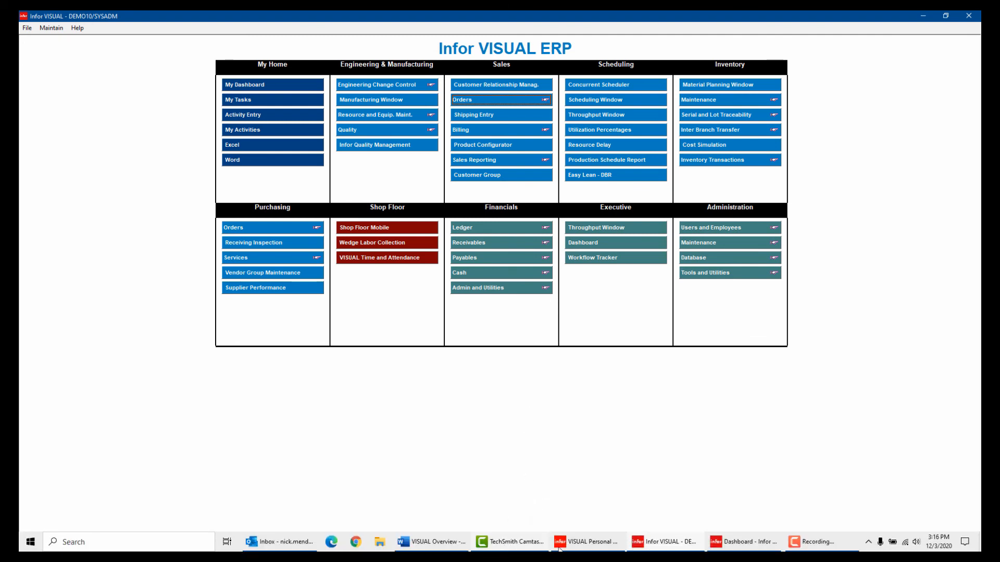
{"action": "left_click", "coordinate": [584, 543]}
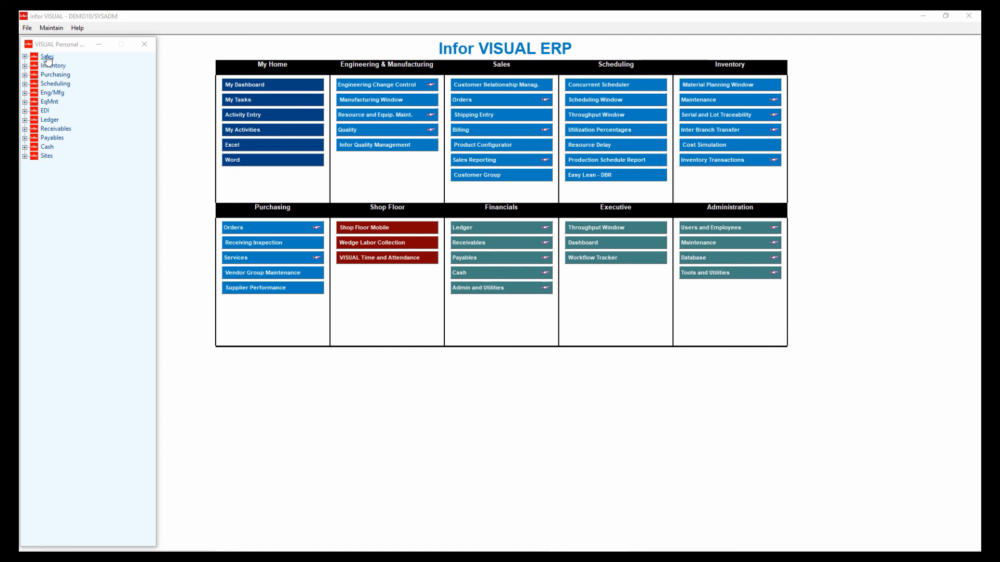
- Examine the programs in the personal menu's Sales group and the menu's display options, leaving the group collapsed
{"action": "left_click", "coordinate": [24, 56]}
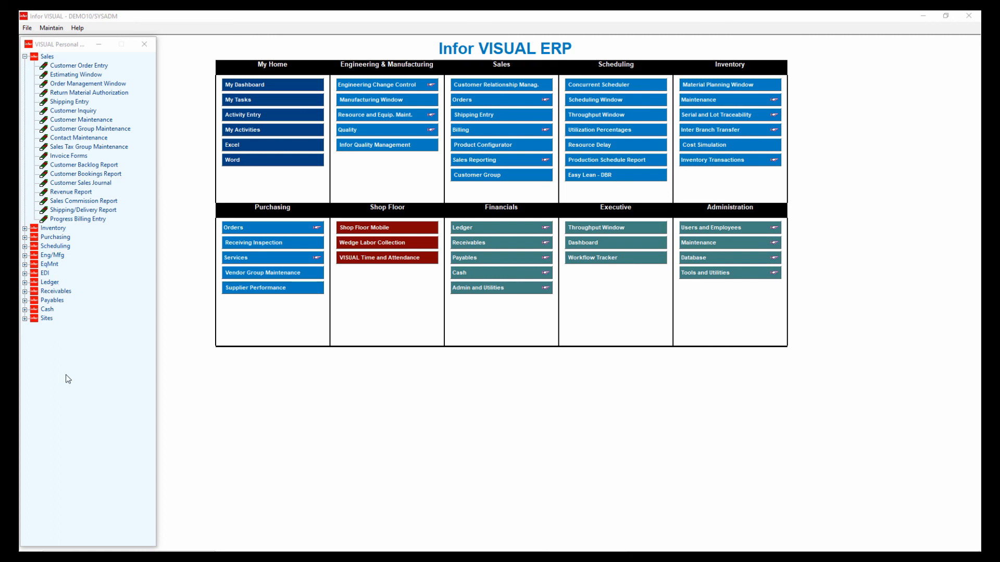
{"action": "right_click", "coordinate": [69, 360]}
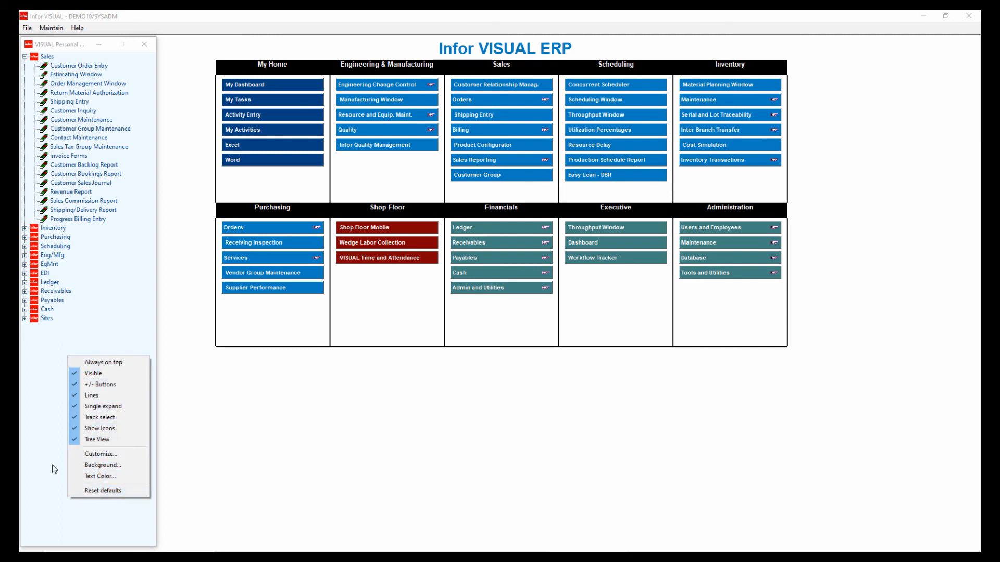
{"action": "left_click", "coordinate": [44, 345]}
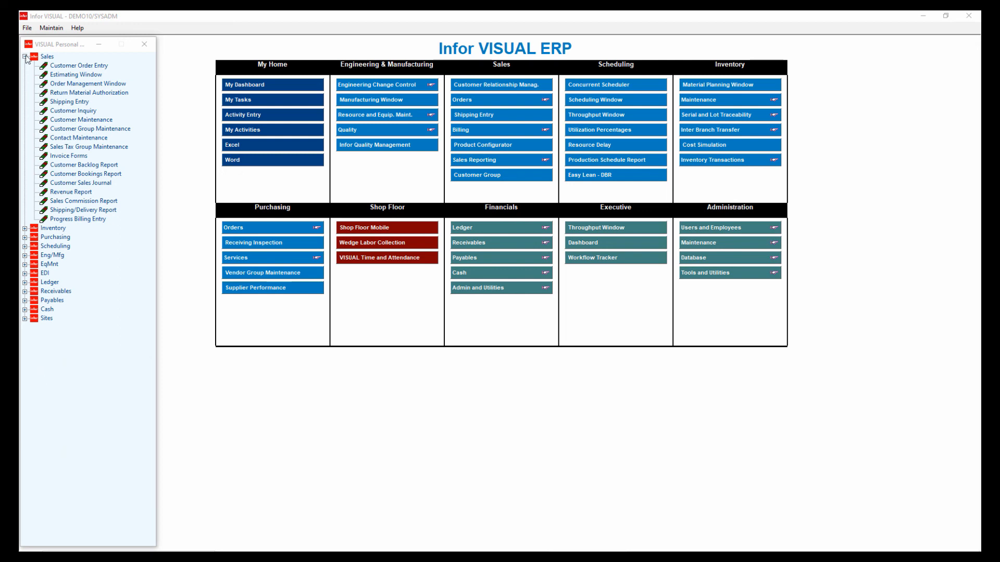
{"action": "left_click", "coordinate": [25, 57]}
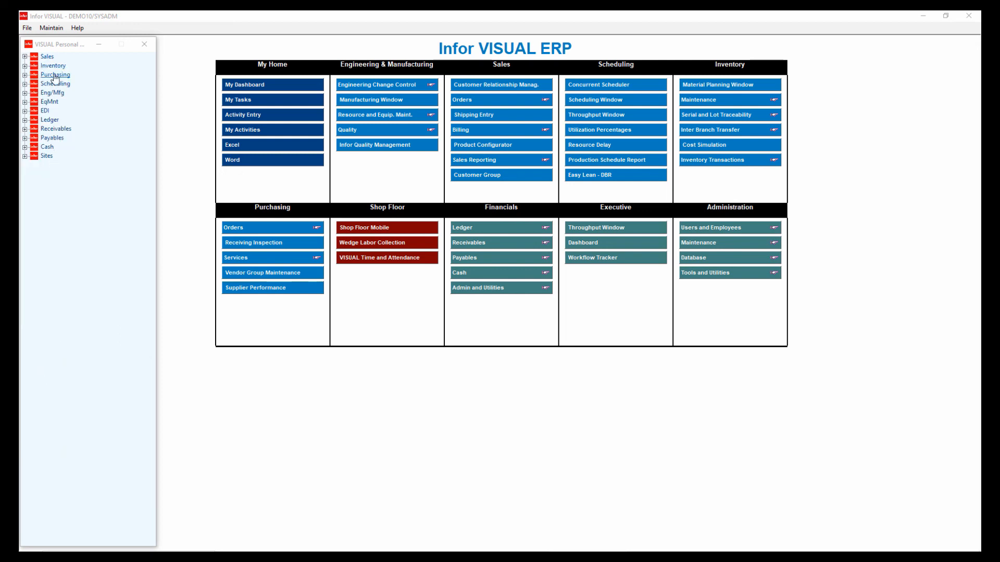